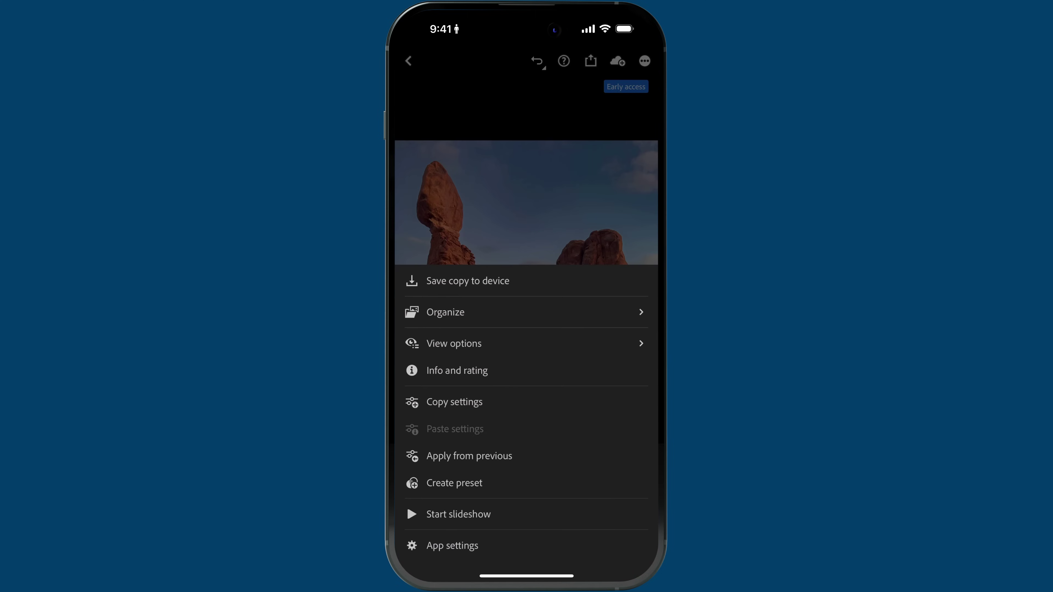
Review the Content Credentials page in the app settings, including the choices for where credentials are stored.
click(452, 546)
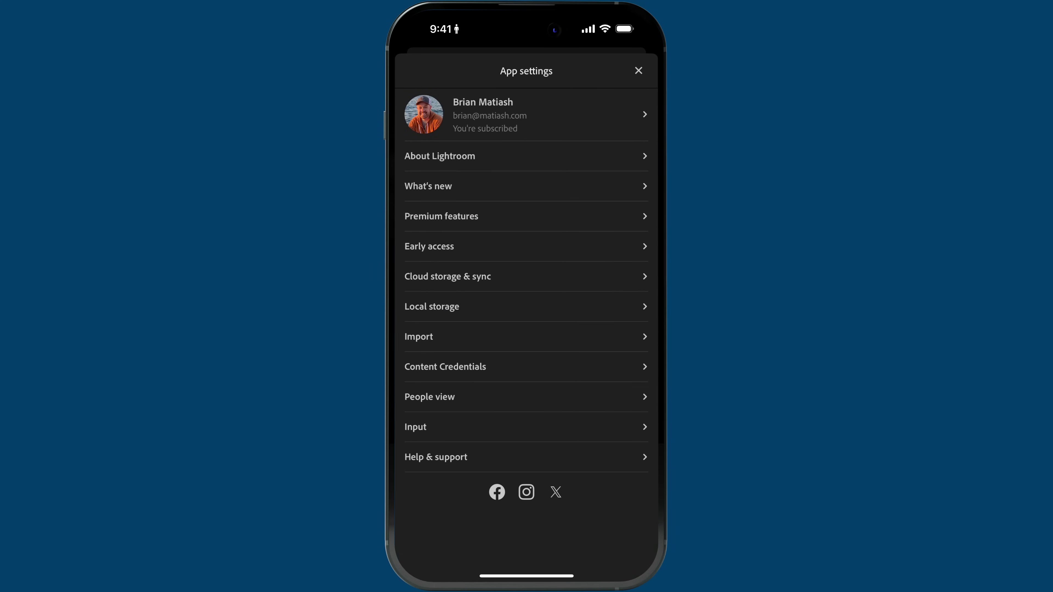
click(446, 366)
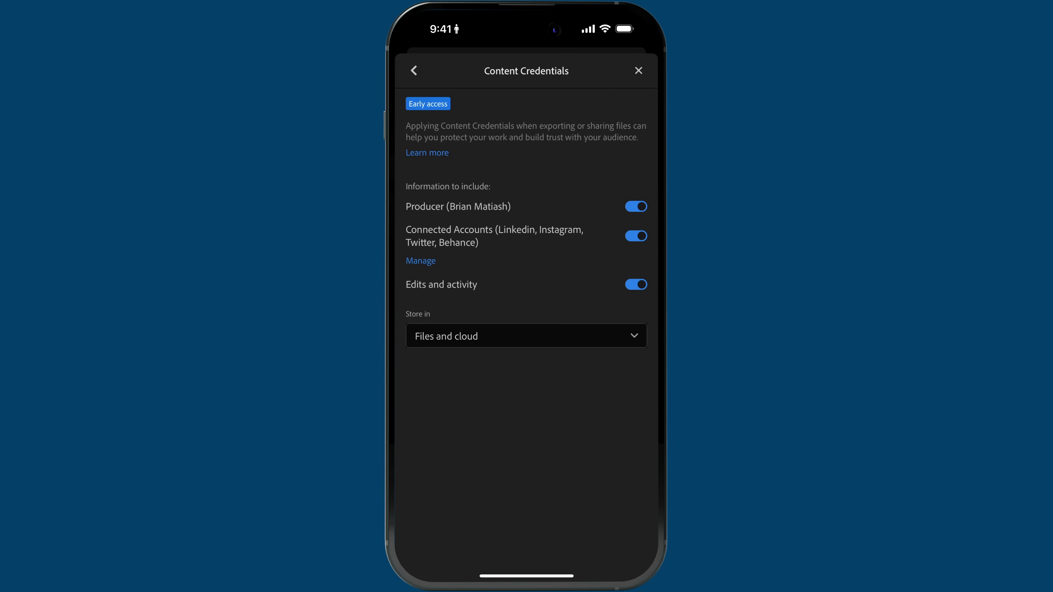
click(630, 331)
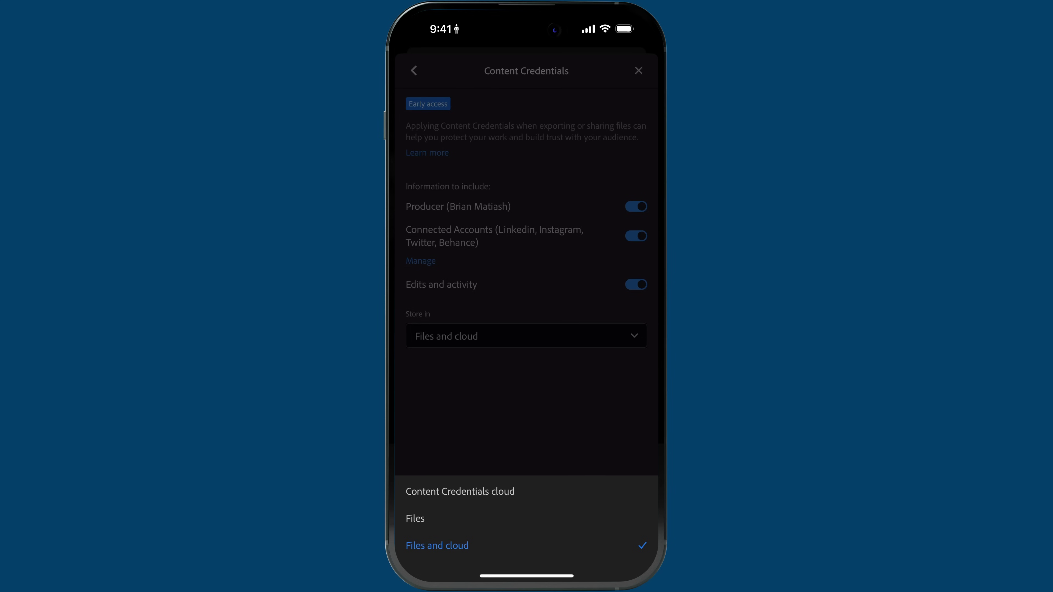
click(451, 404)
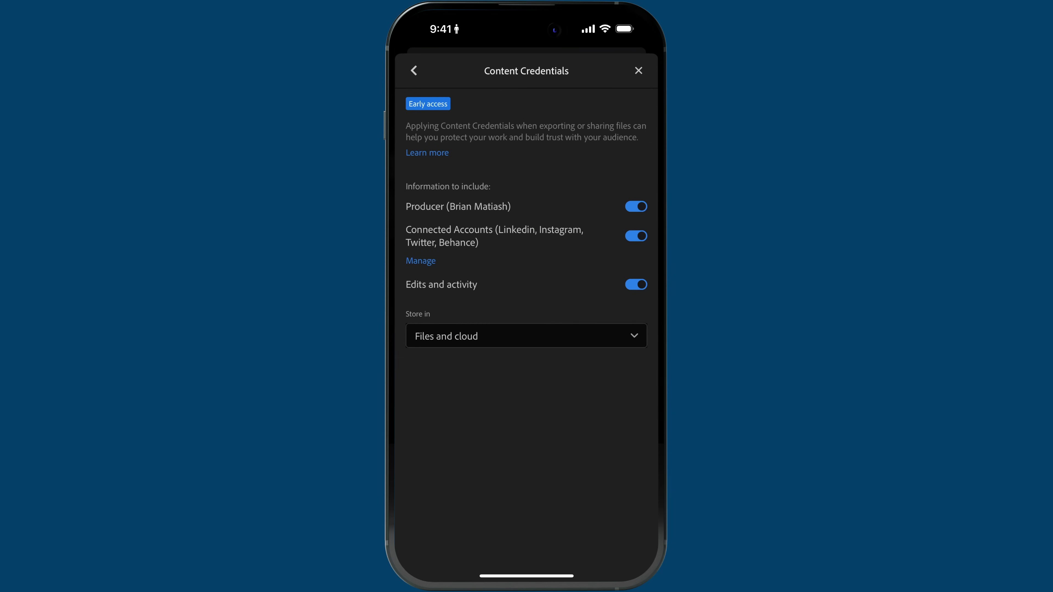
Turn on Content Credentials in the export settings for saving a copy to the device, and view the credential settings.
click(590, 61)
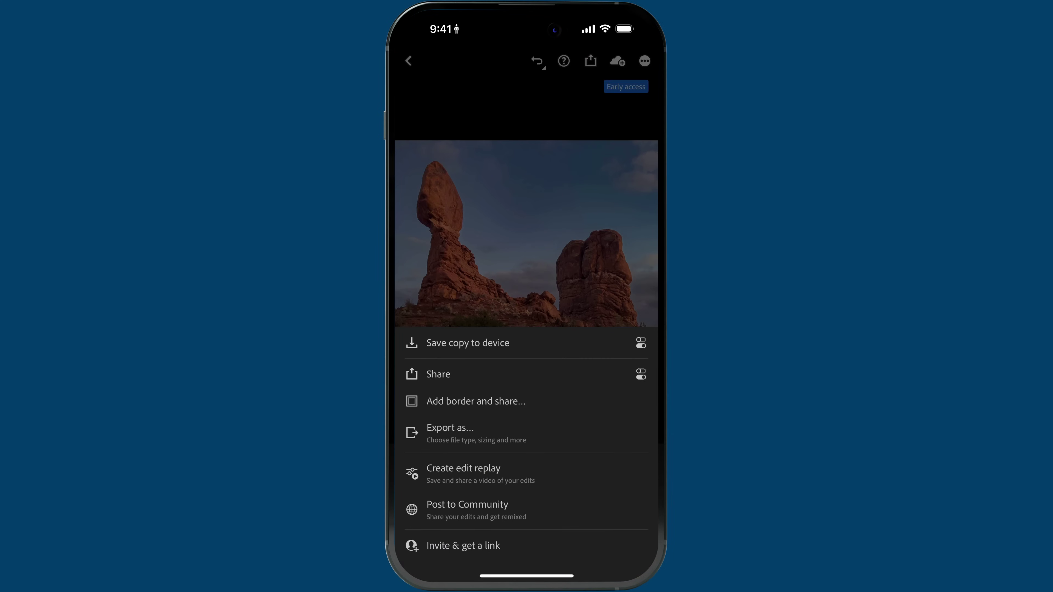
click(640, 342)
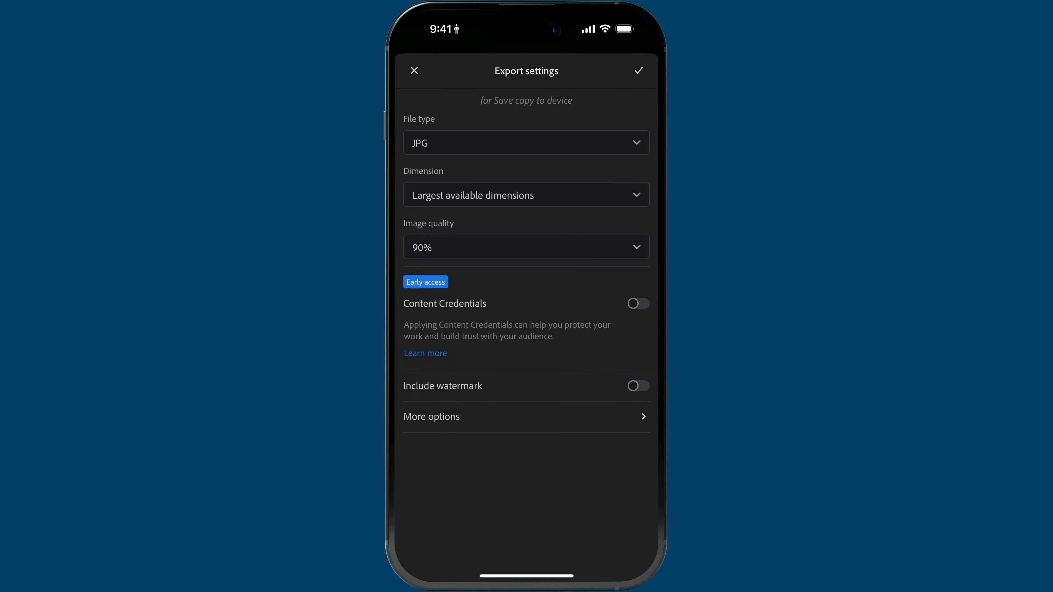
click(637, 303)
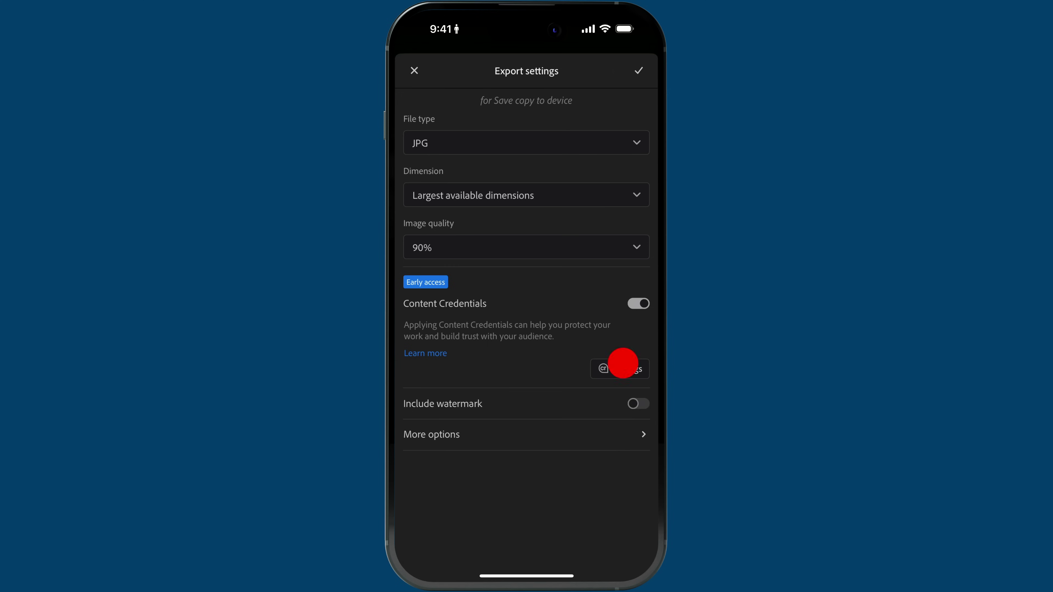
click(619, 369)
click(414, 70)
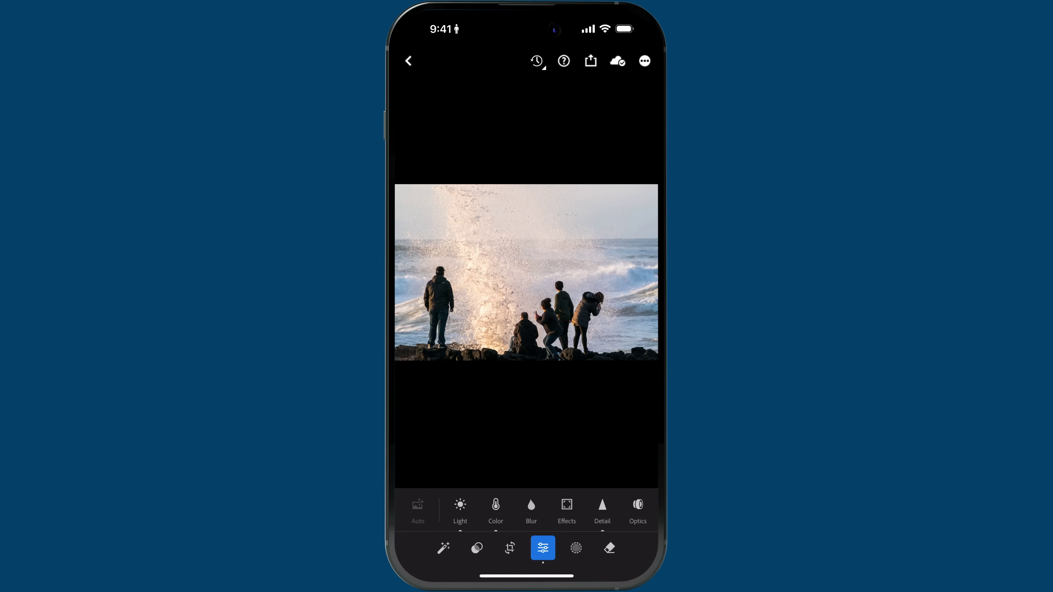
Remove the group of four people beside the wave splash using generative Remove with object detection and brush size 21.
click(609, 548)
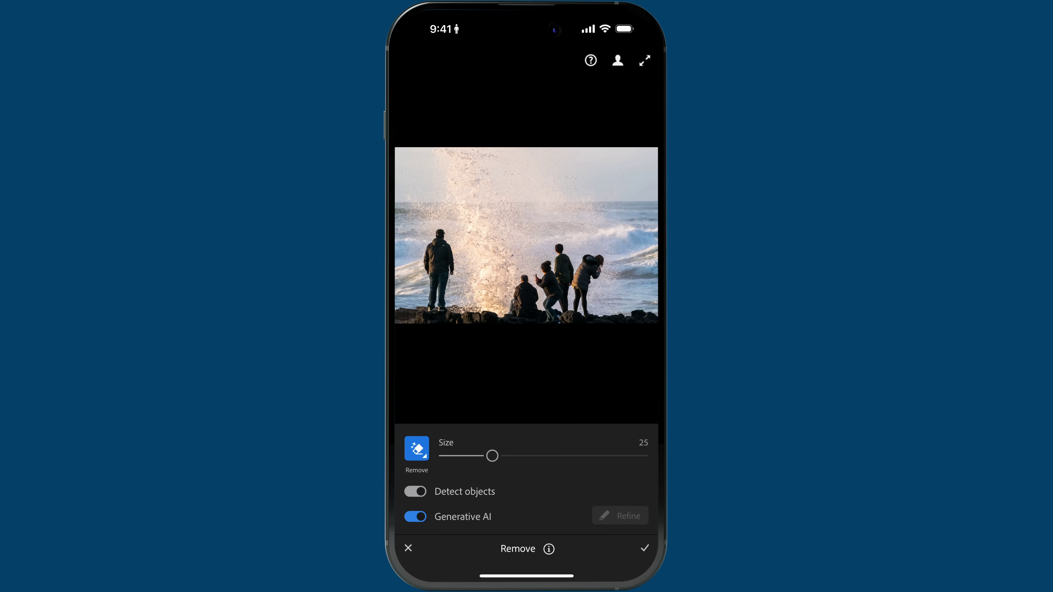
click(415, 491)
click(412, 490)
mouse_move(492, 456)
mouse_down()
mouse_move(463, 457)
mouse_move(484, 455)
mouse_up()
mouse_move(525, 274)
mouse_down()
mouse_move(535, 304)
mouse_move(575, 303)
mouse_move(581, 255)
mouse_move(530, 260)
mouse_up()
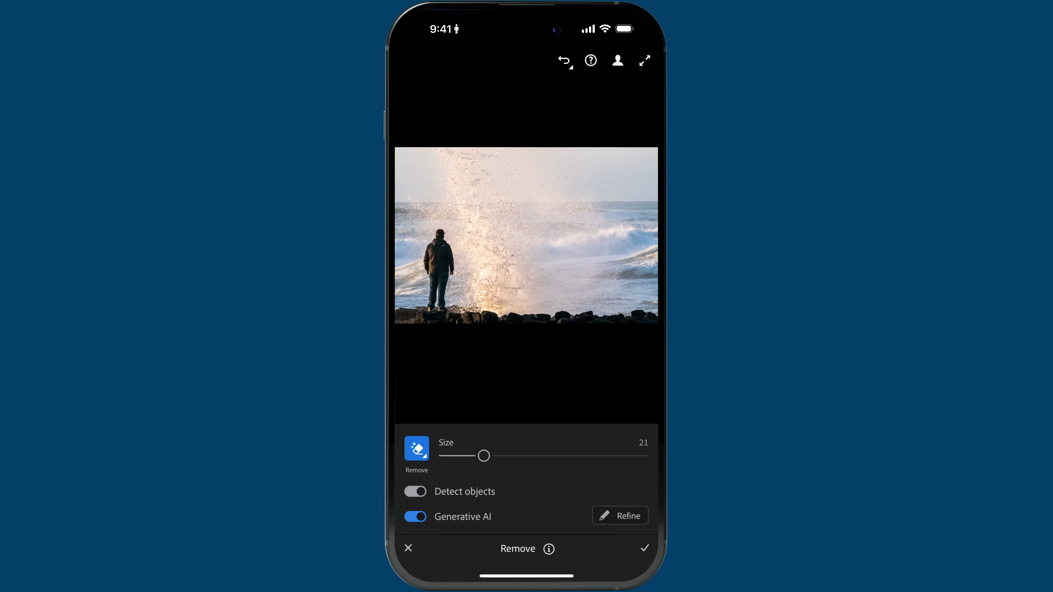
click(644, 549)
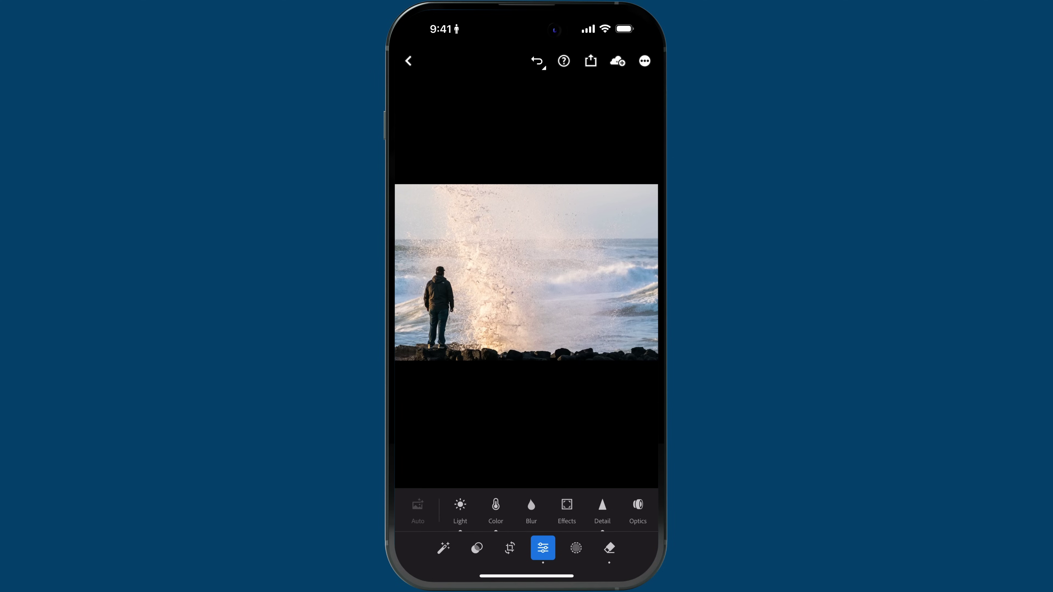
Save a JPG copy of the photo to the device at largest available dimensions, 90% quality, with Content Credentials included.
click(591, 61)
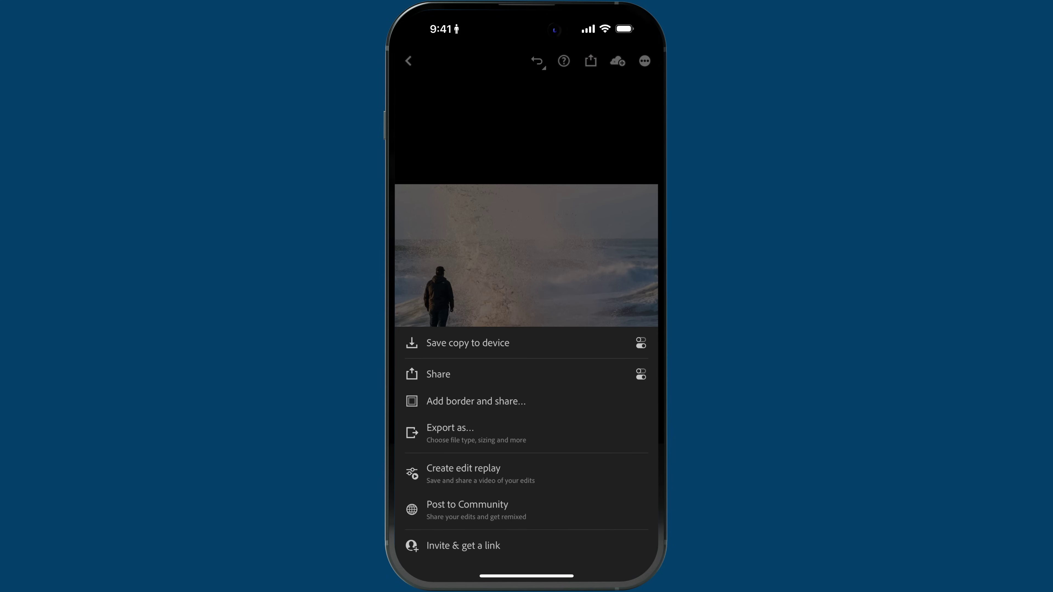
click(641, 342)
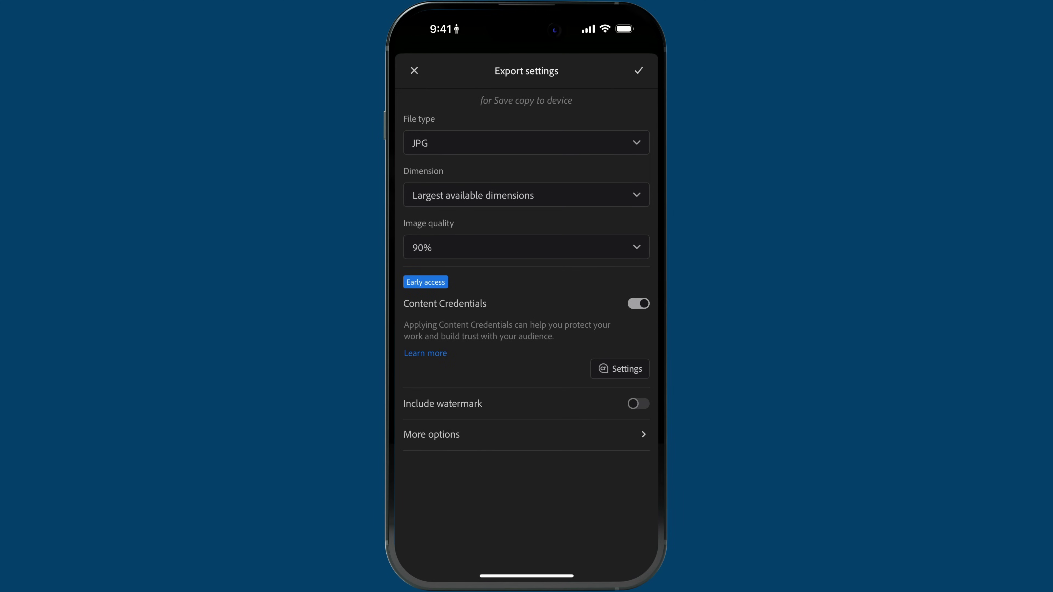
click(639, 71)
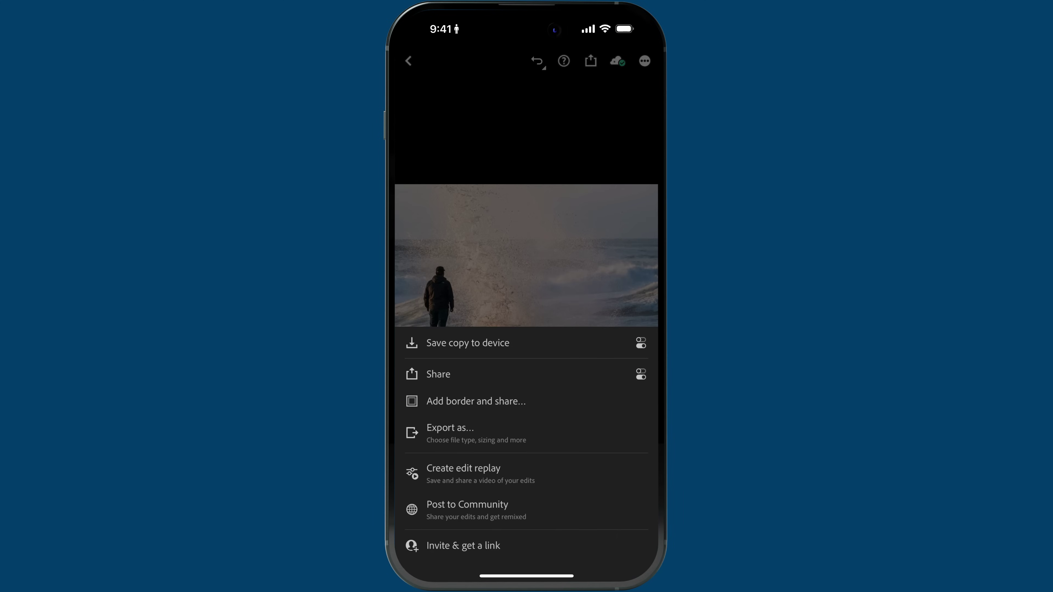
click(436, 344)
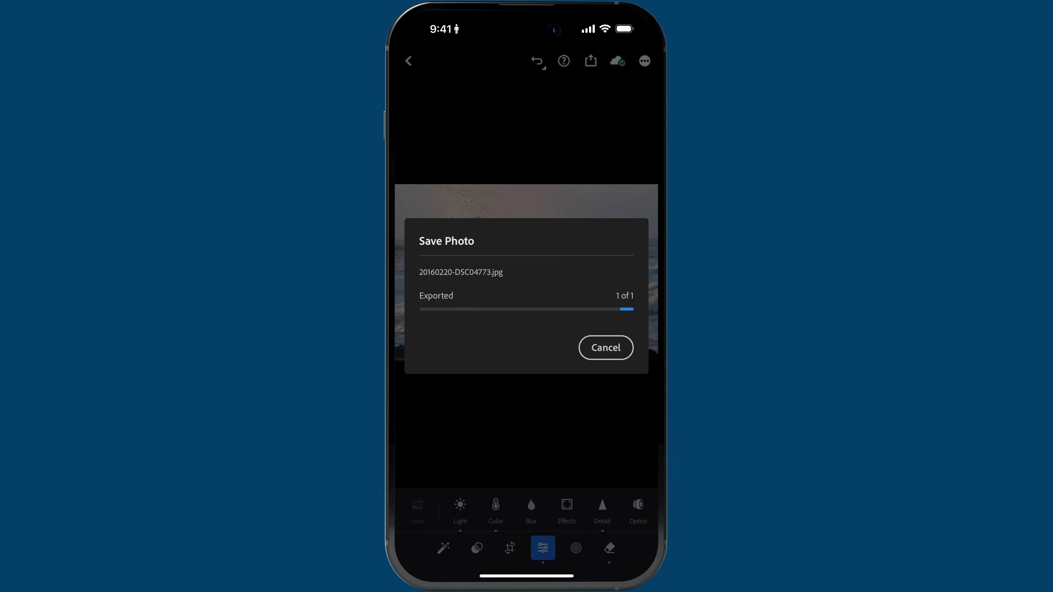
Switch to the browser at contentauthenticity.adobe.com and load the saved wave photo into its Inspect tool.
drag(543, 577, 647, 576)
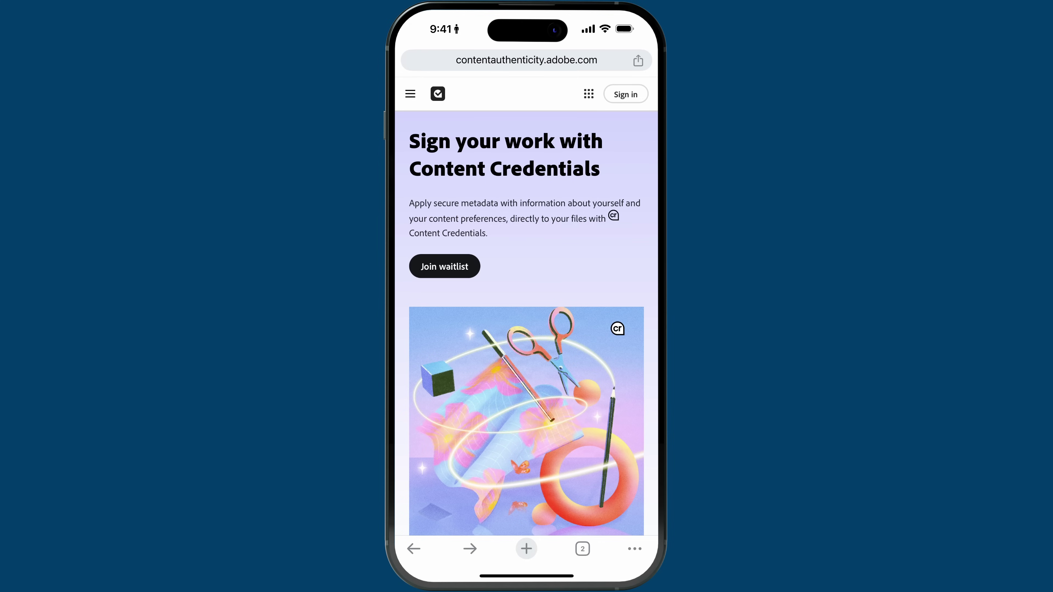
scroll(526, 320, down, 15)
scroll(527, 319, down, 9)
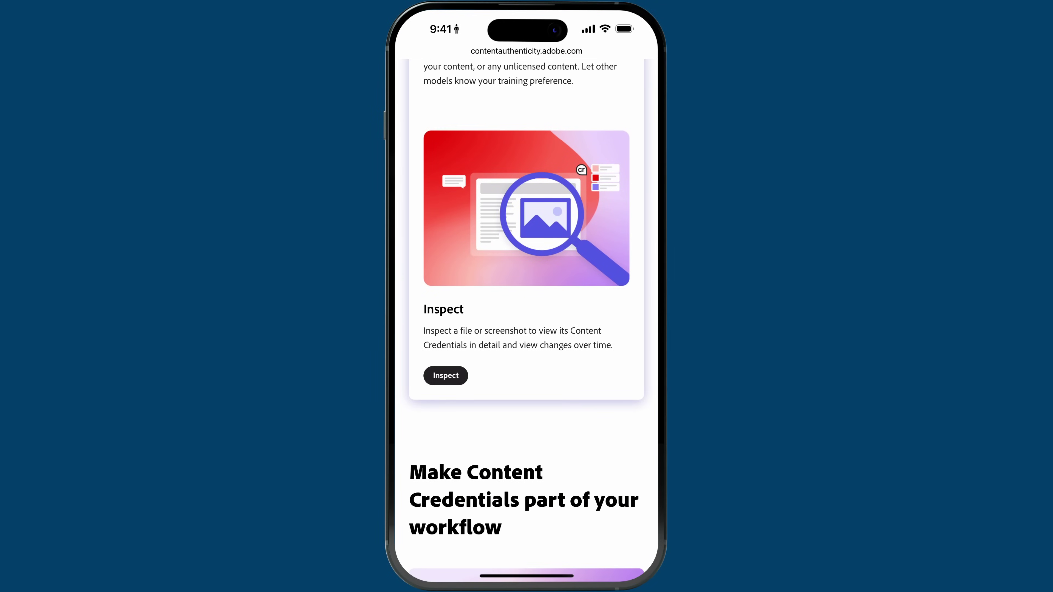
click(445, 376)
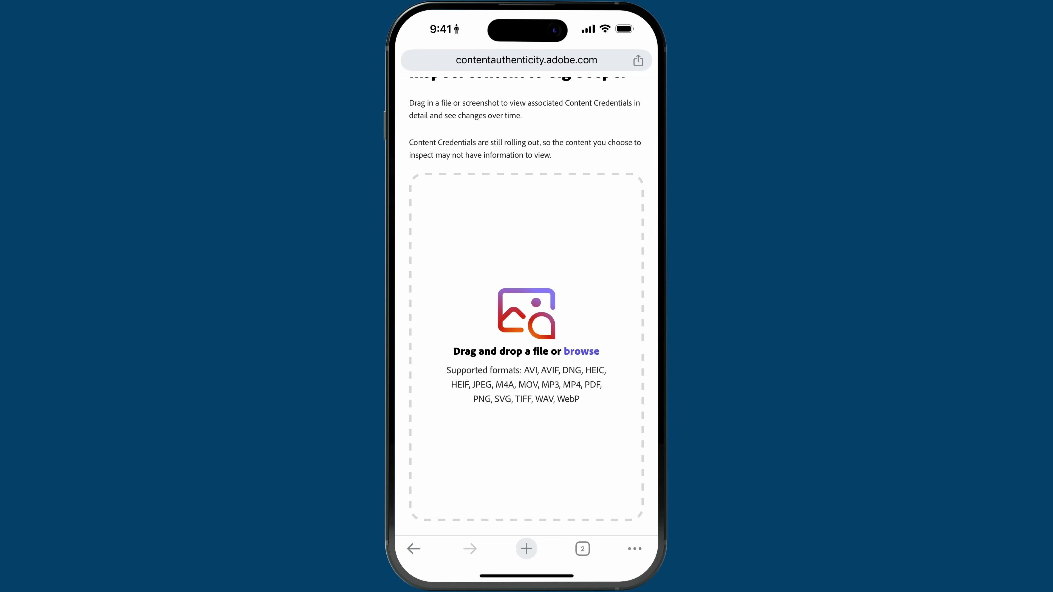
click(581, 352)
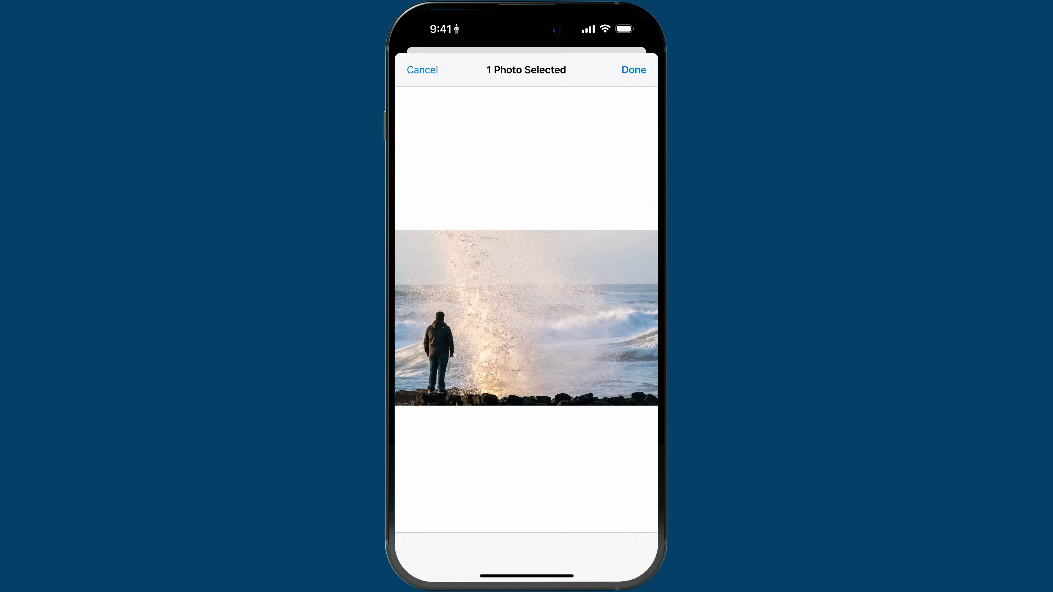
click(633, 70)
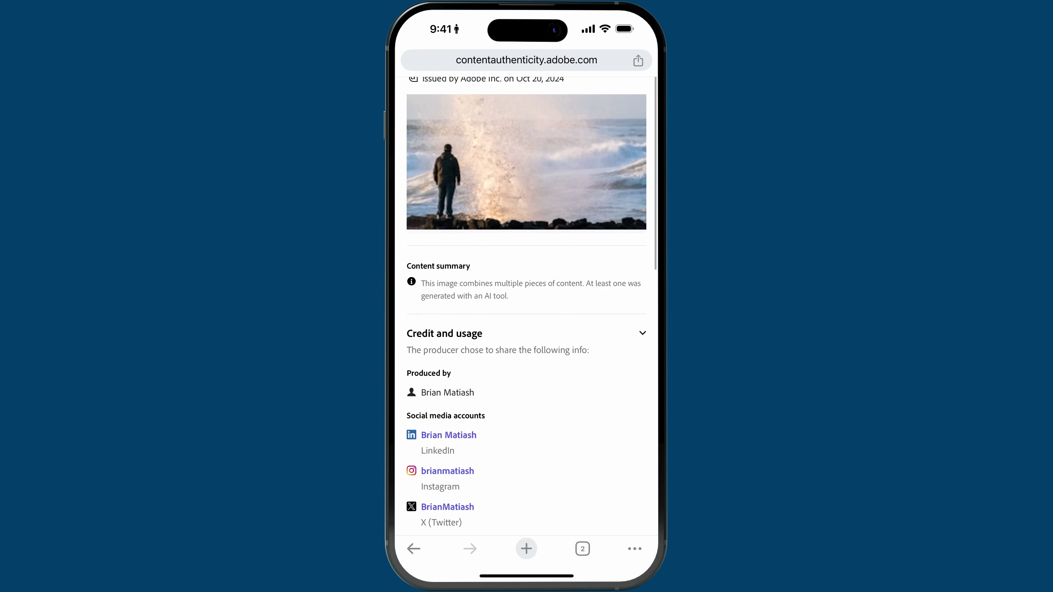
Examine the photo's Content Credentials, covering the content summary, credit and usage, and the process section with its recorded actions.
scroll(527, 307, down, 5)
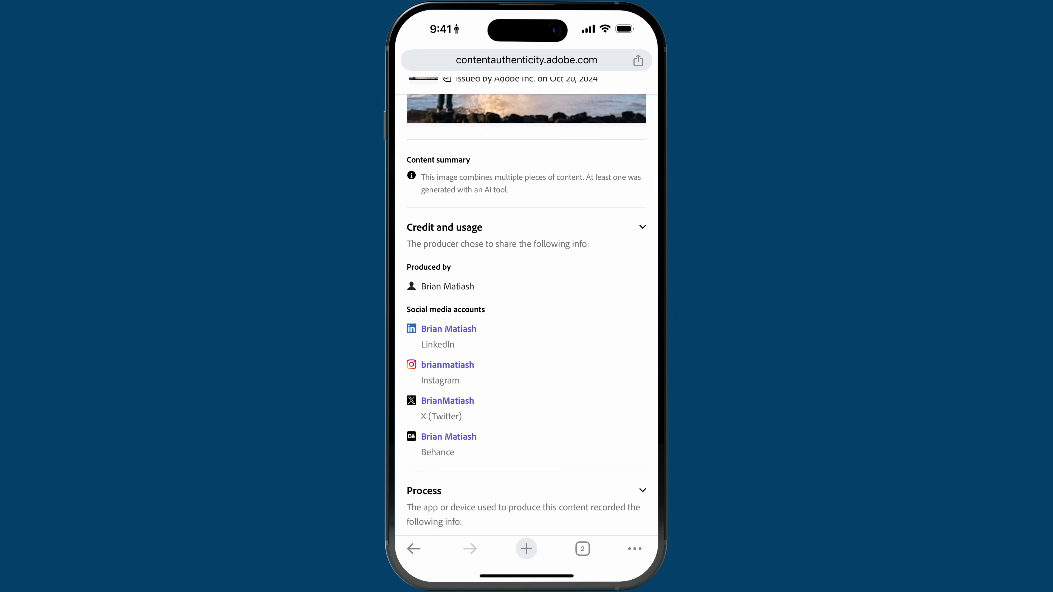
scroll(526, 306, down, 7)
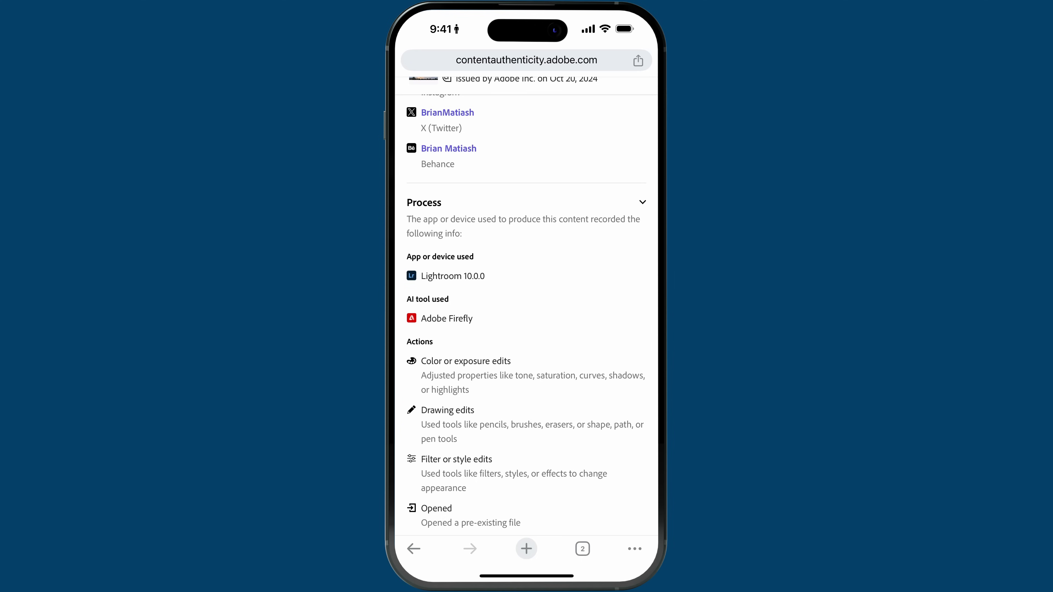
scroll(526, 315, down, 5)
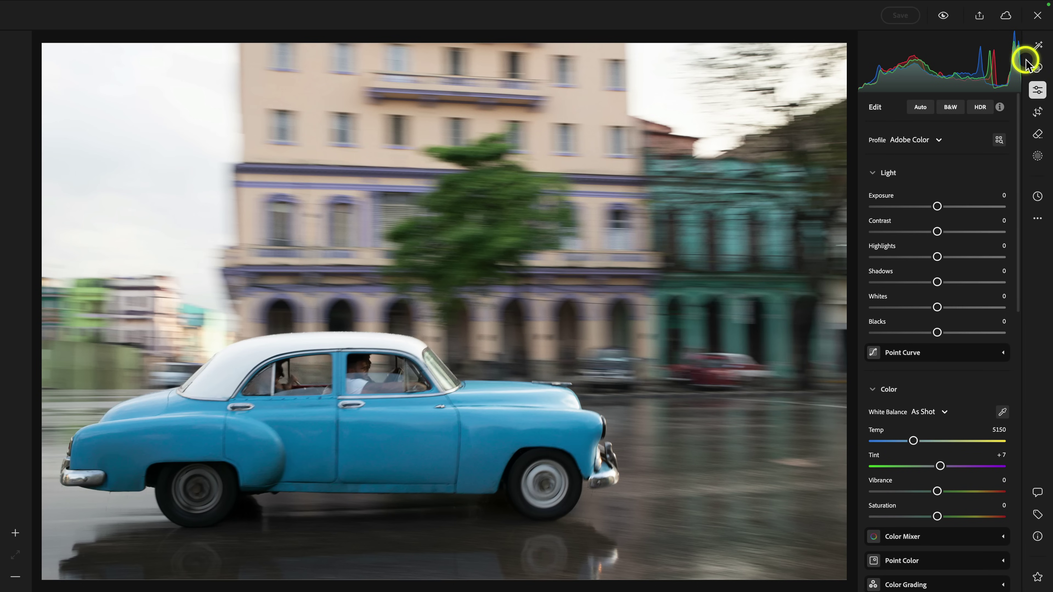
Straighten the perspective of the blue car photo using Quick Actions in desktop Lightroom.
click(1037, 48)
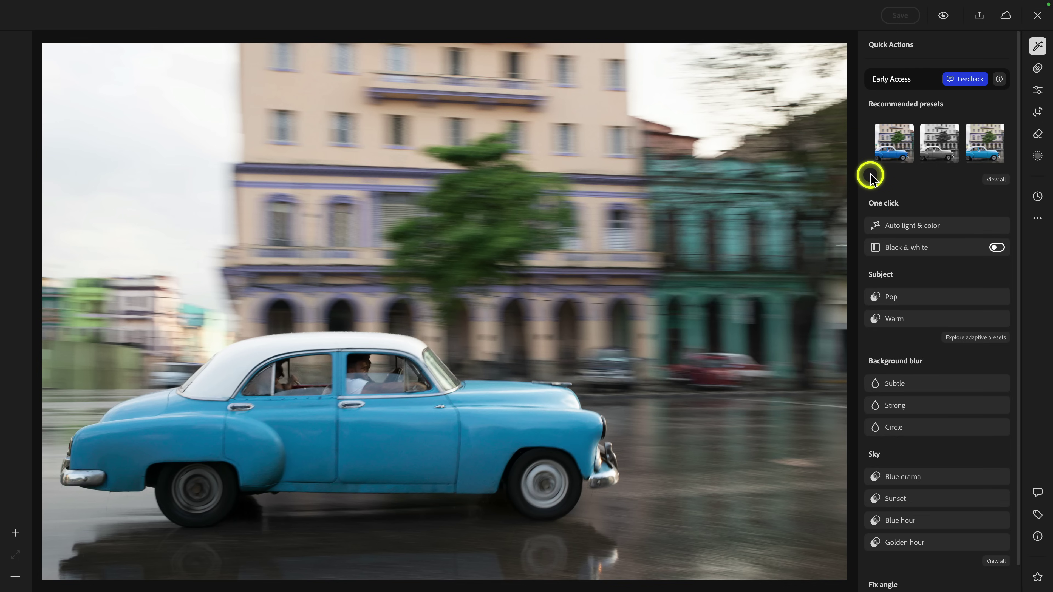
scroll(876, 170, down, 1)
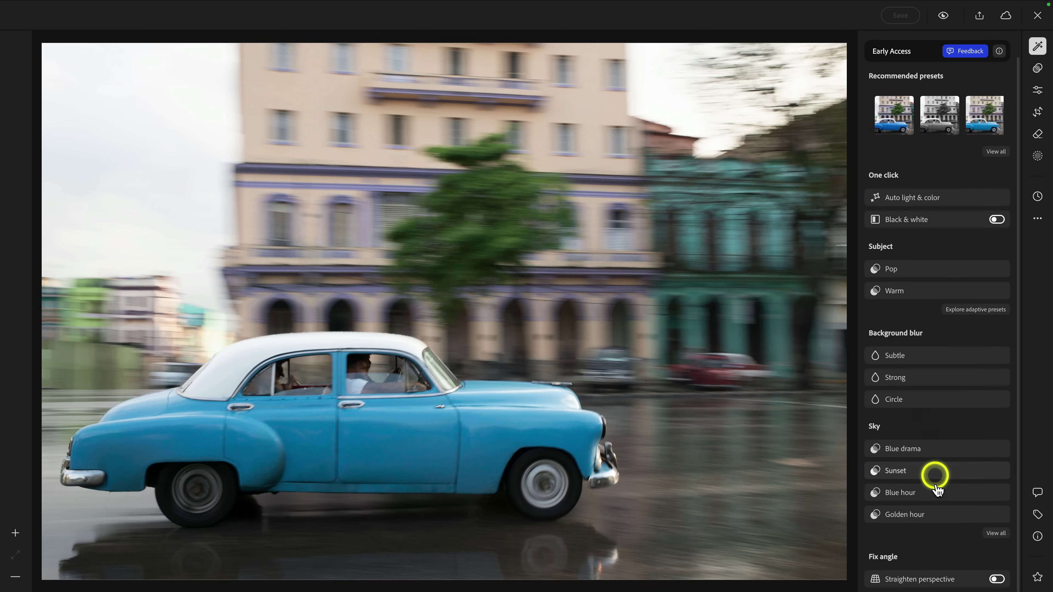
click(994, 578)
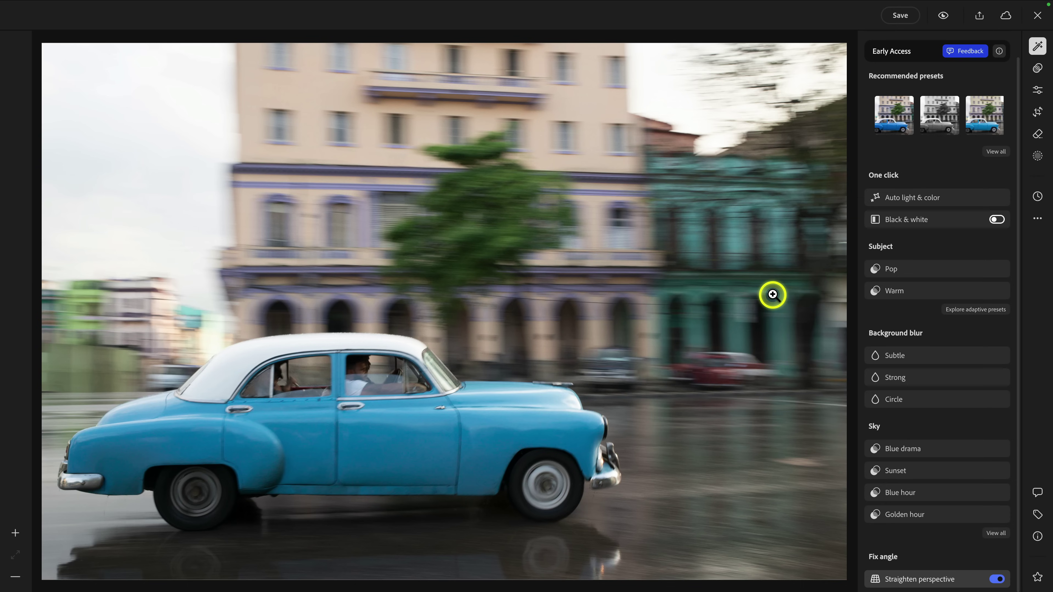
Apply Auto light & color to the car photo, comparing the image with and without it.
click(904, 199)
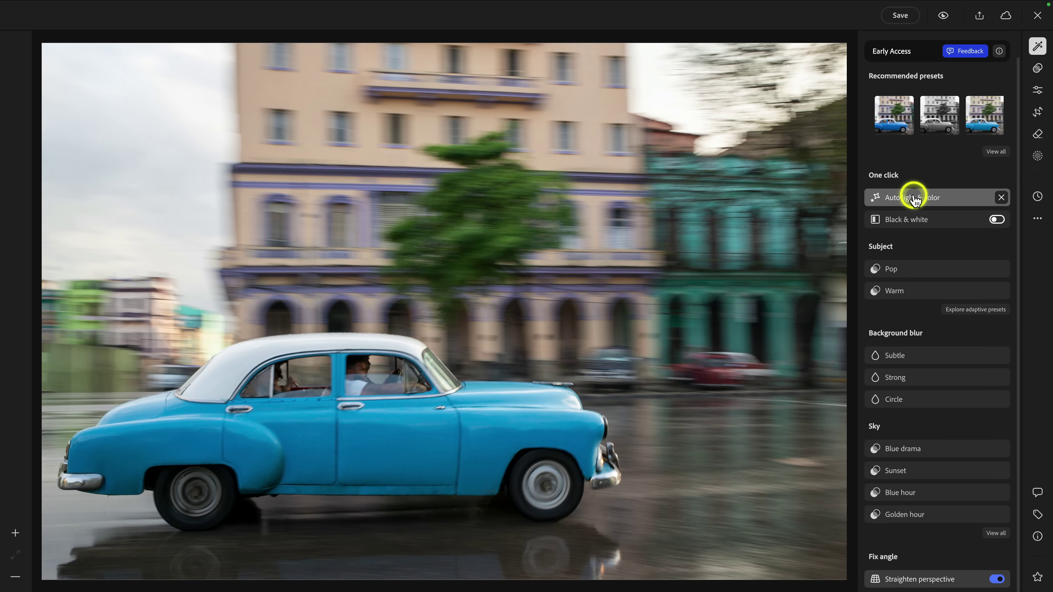
click(998, 199)
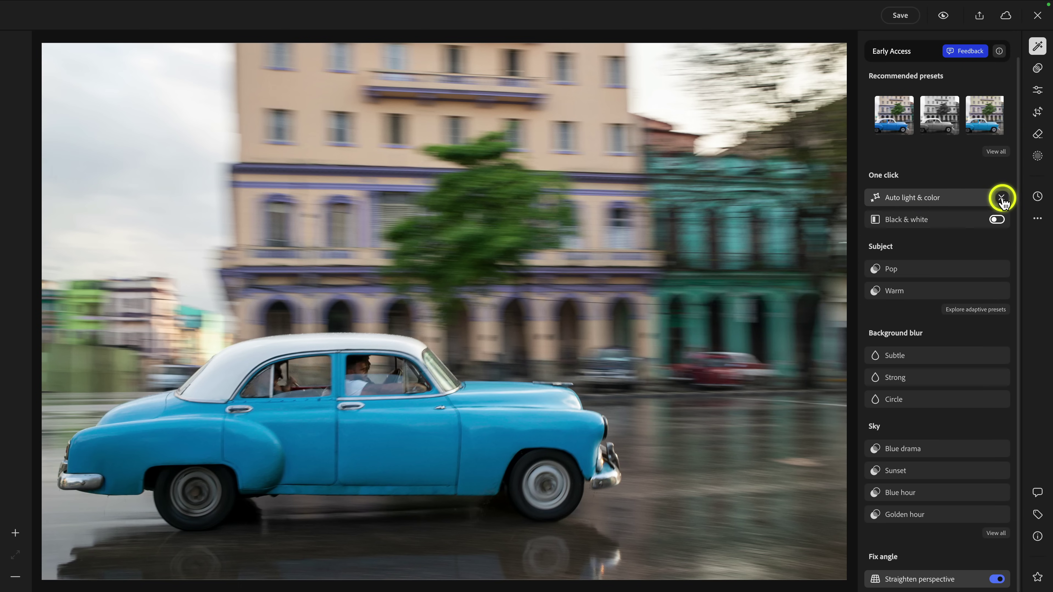
click(1001, 198)
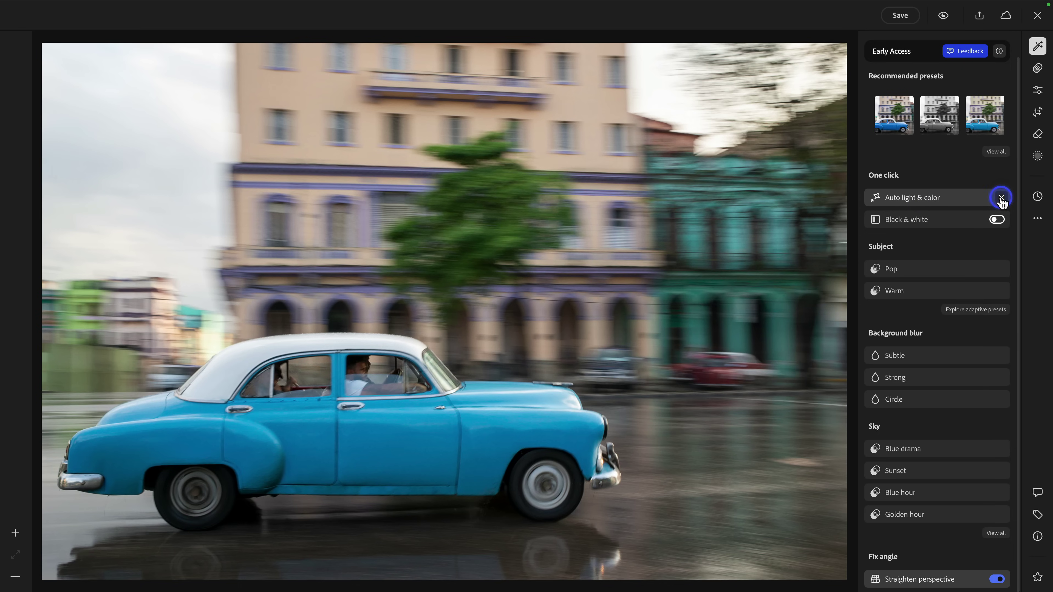
click(950, 199)
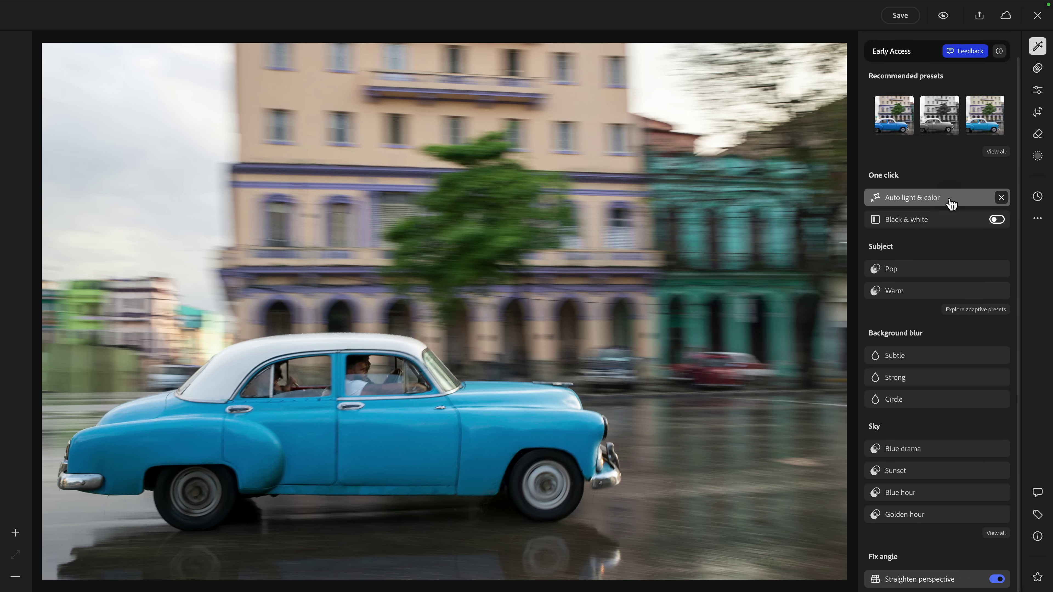
Apply the Subject Pop quick action with an amount of 153 and the Blue drama sky effect with an amount of 69.
click(895, 268)
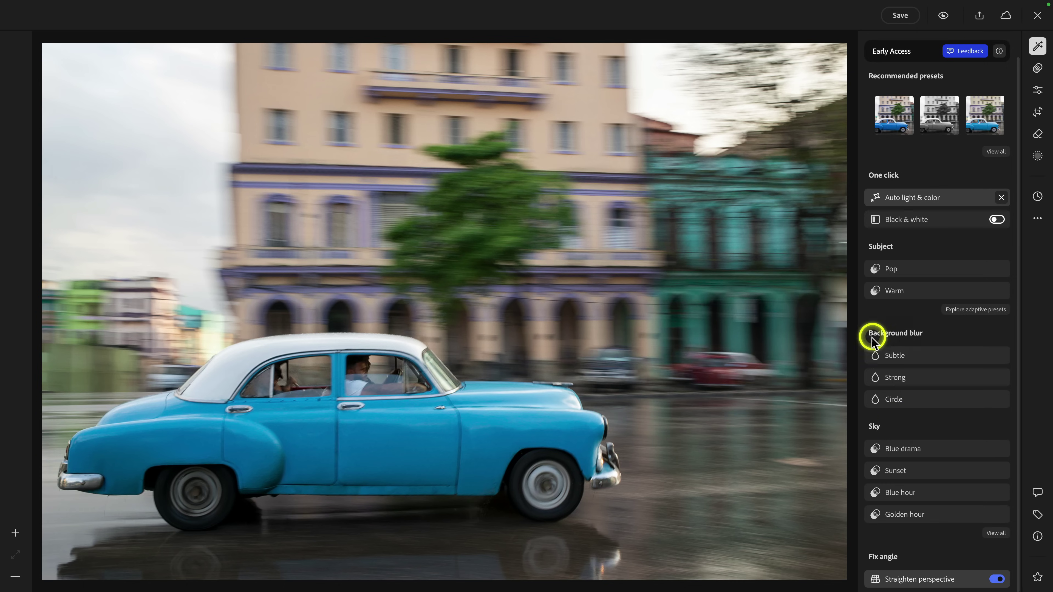
click(889, 271)
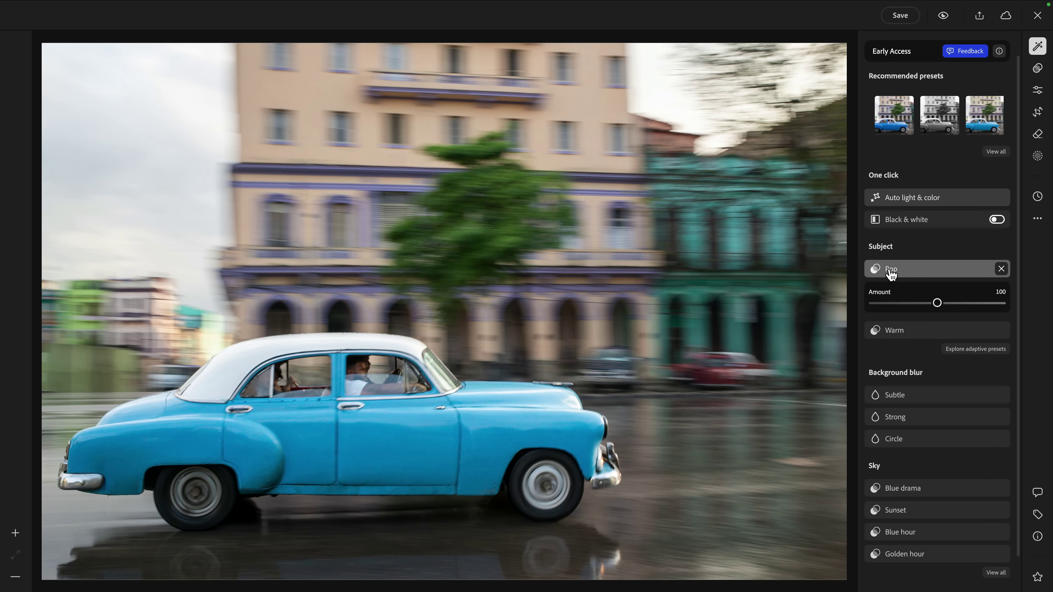
drag(937, 304, 969, 306)
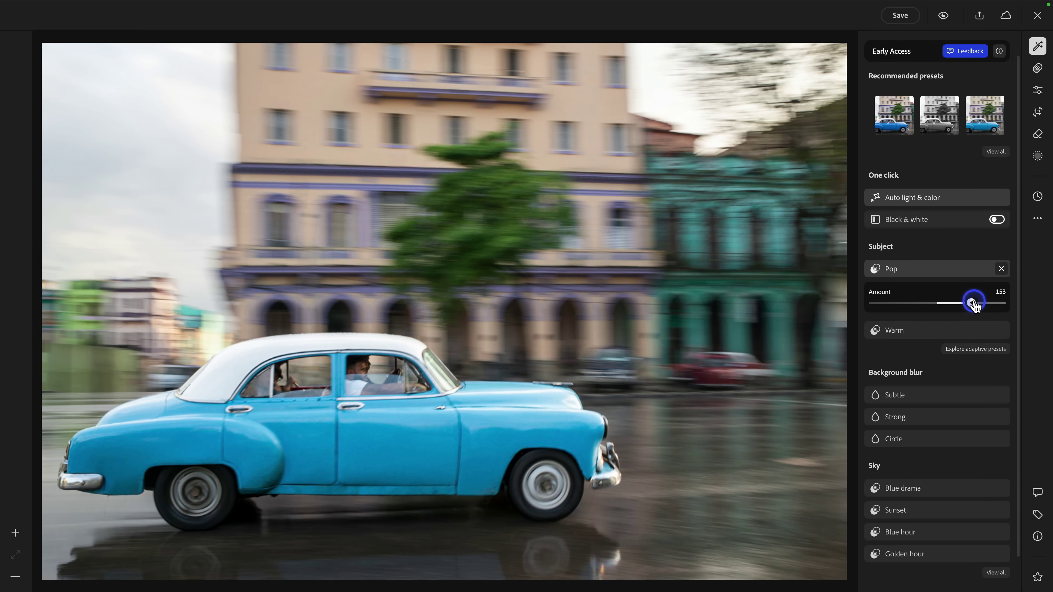
click(909, 488)
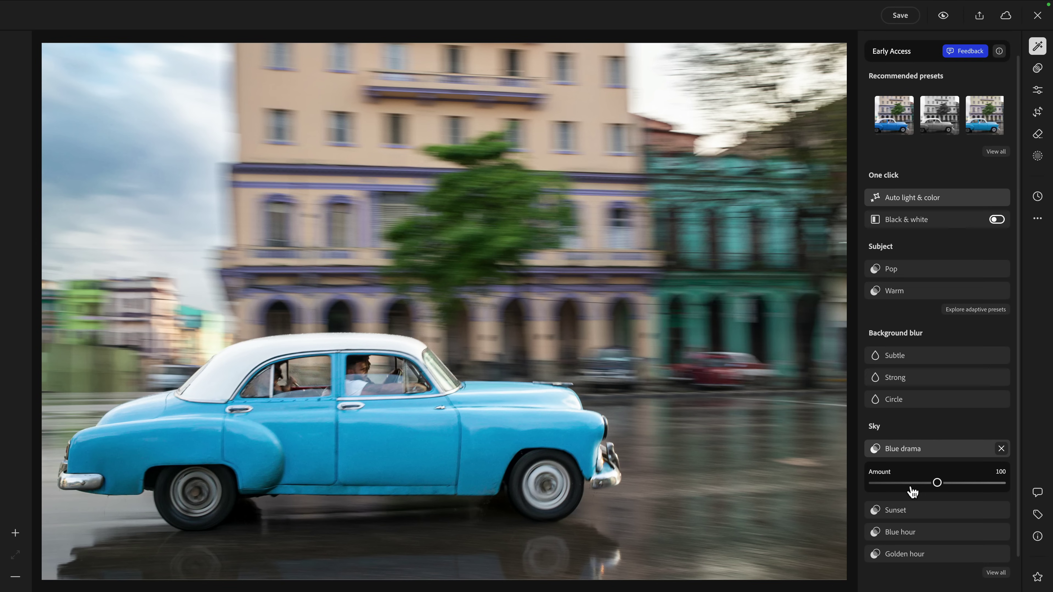
mouse_move(937, 485)
mouse_down()
mouse_move(906, 485)
mouse_move(917, 485)
mouse_up()
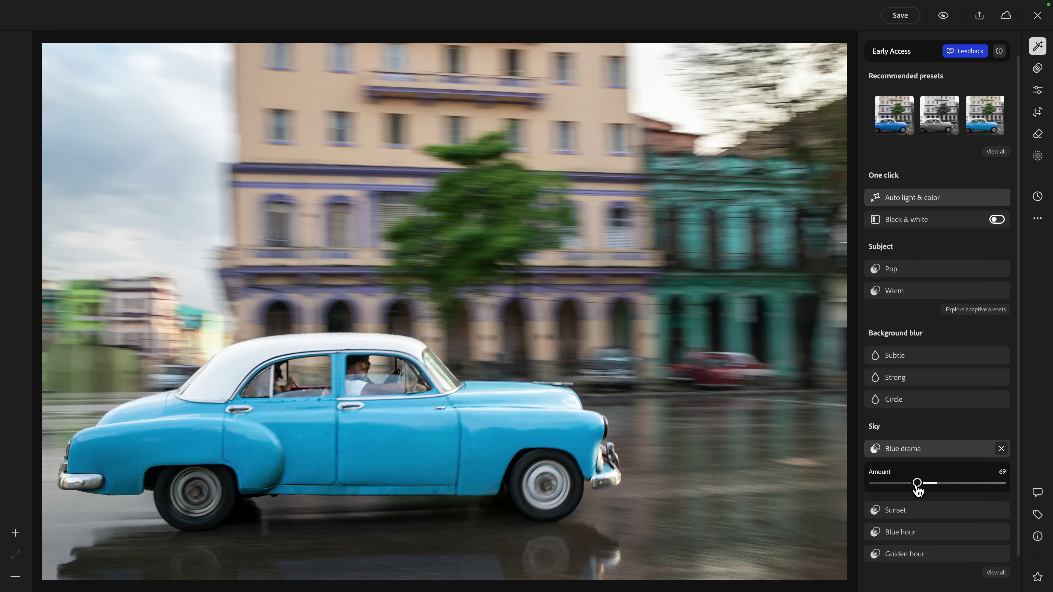
Apply the Subtle background blur with an amount of 86 and show all recommended presets.
click(904, 359)
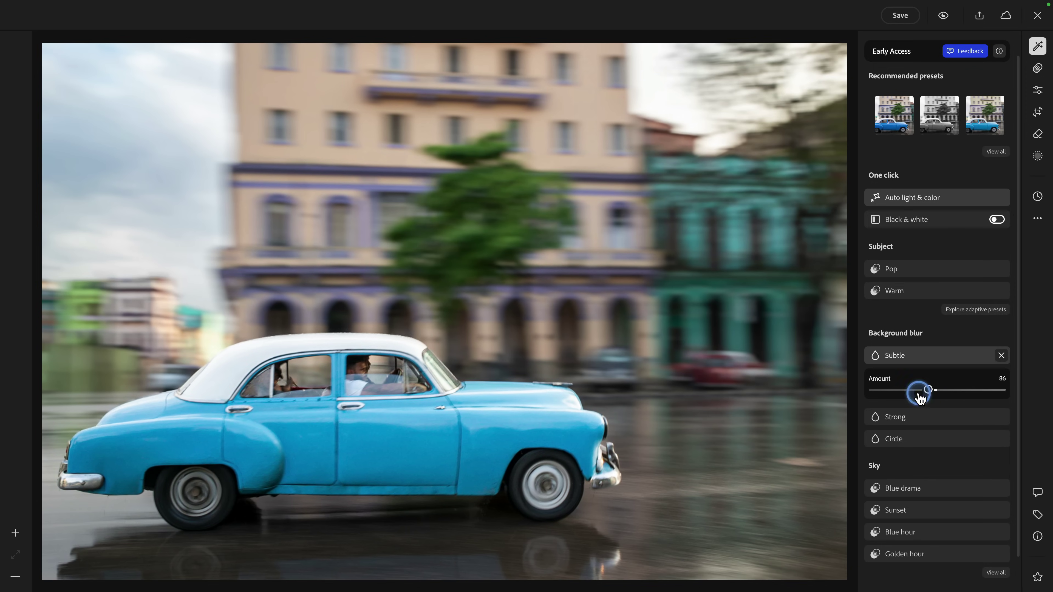
click(995, 152)
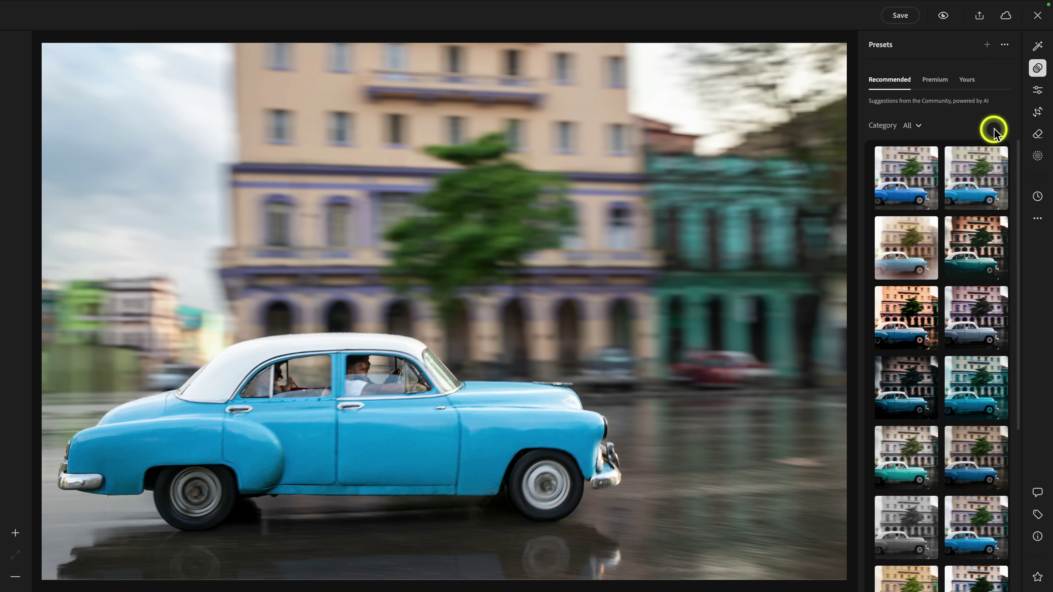
Try the dark teal and orange recommended preset in the second row on the car photo and revert it.
click(973, 243)
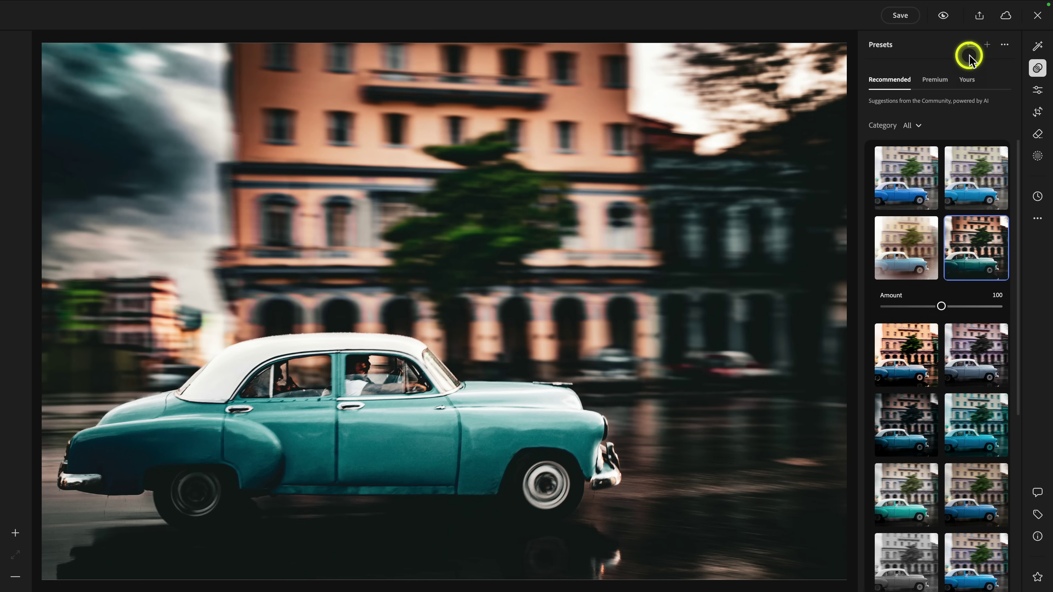
click(970, 45)
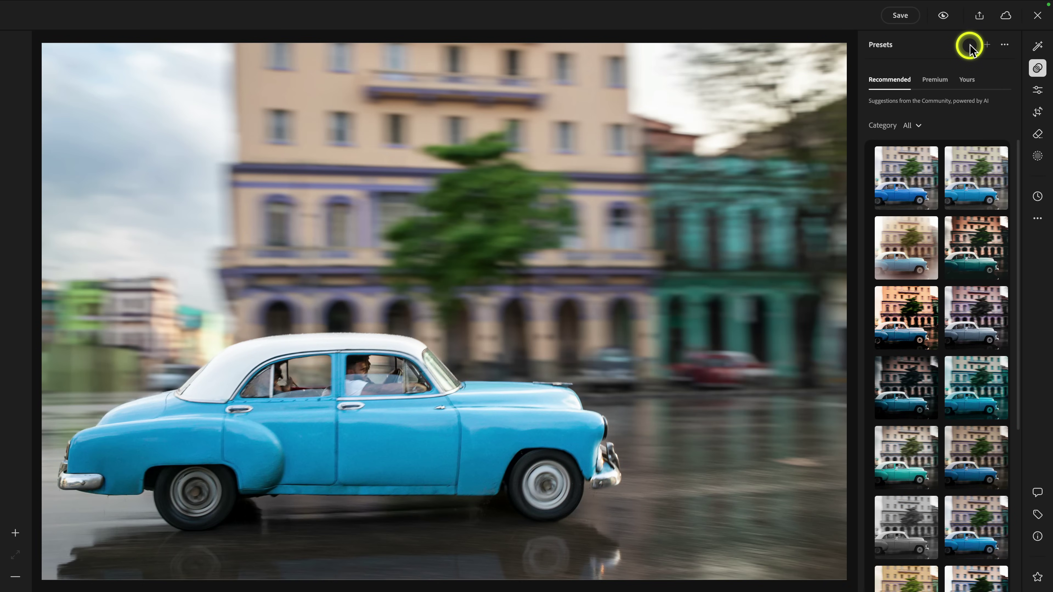
Apply the muted steel-blue Cinematic preset in the sixth row at an amount of 26 and compare the result with the original.
click(916, 127)
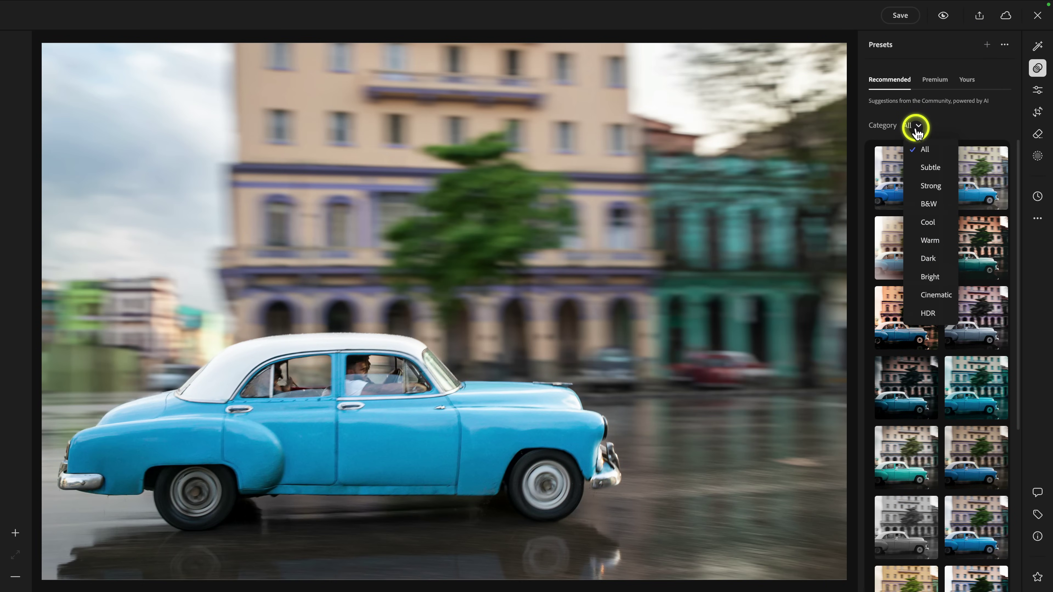
click(938, 295)
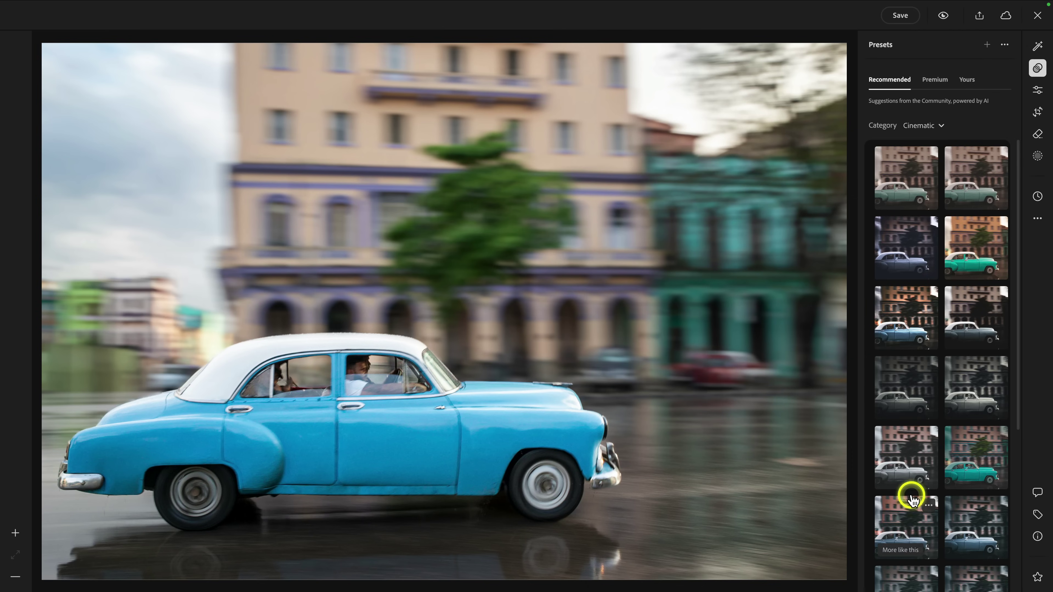
click(895, 526)
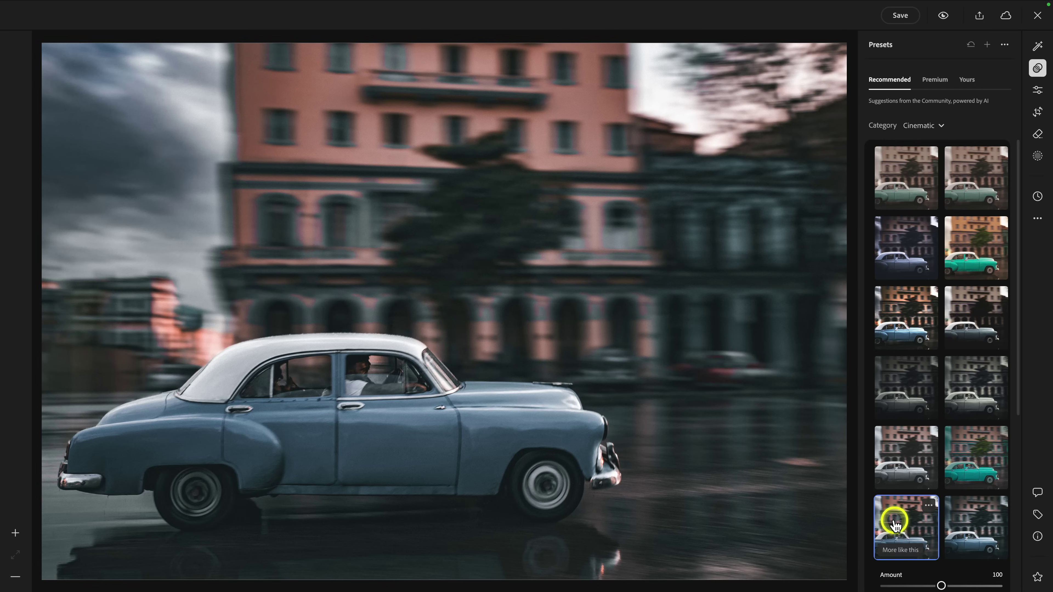
scroll(914, 554, down, 2)
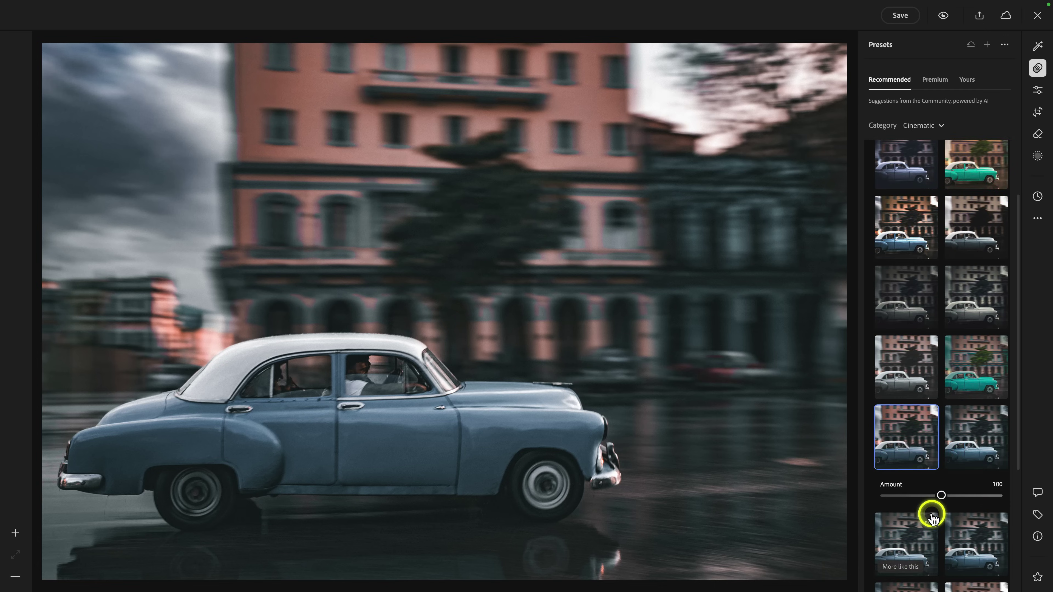
drag(939, 499, 893, 506)
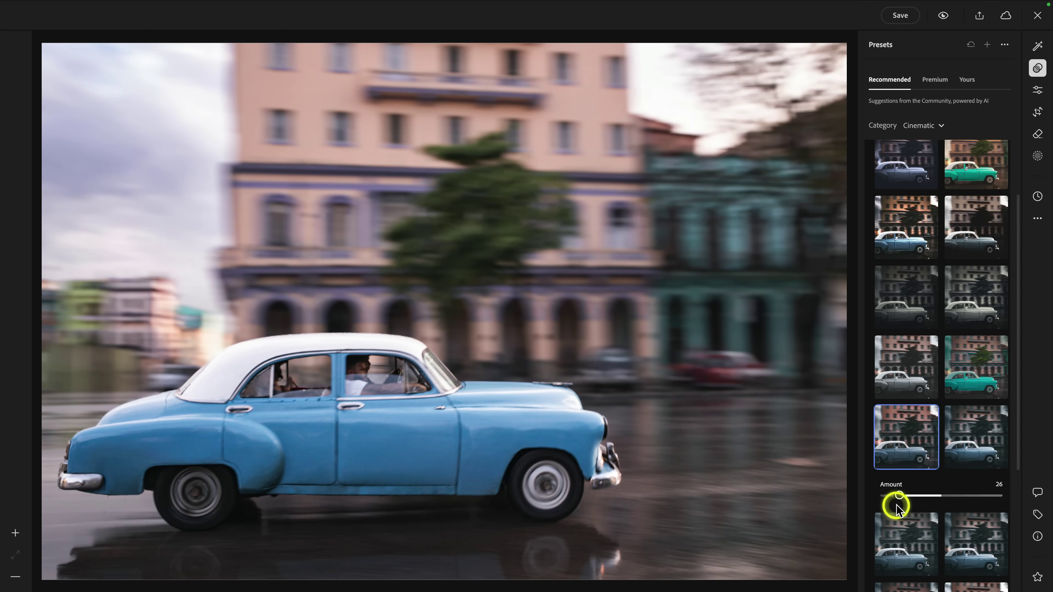
click(943, 17)
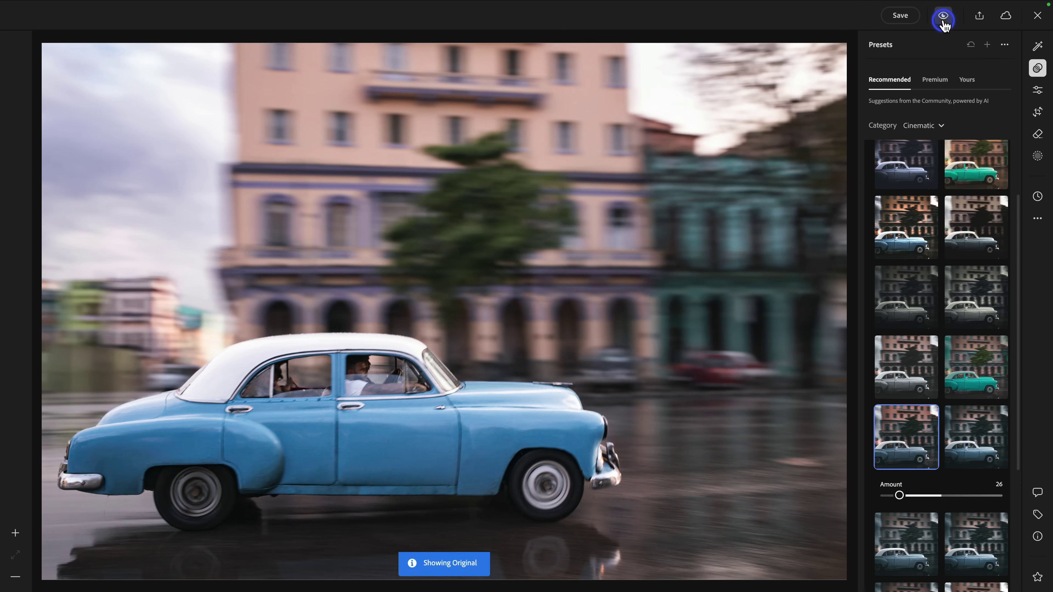
click(943, 16)
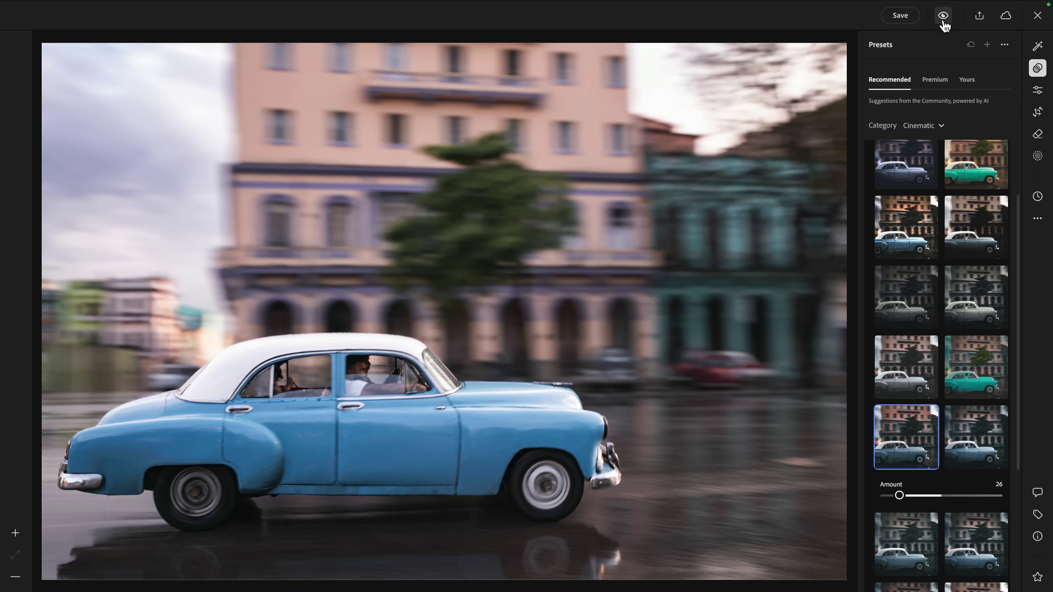
Review the Content Credentials preferences for downloads, including the available storage methods and the information to include.
click(980, 17)
click(980, 17)
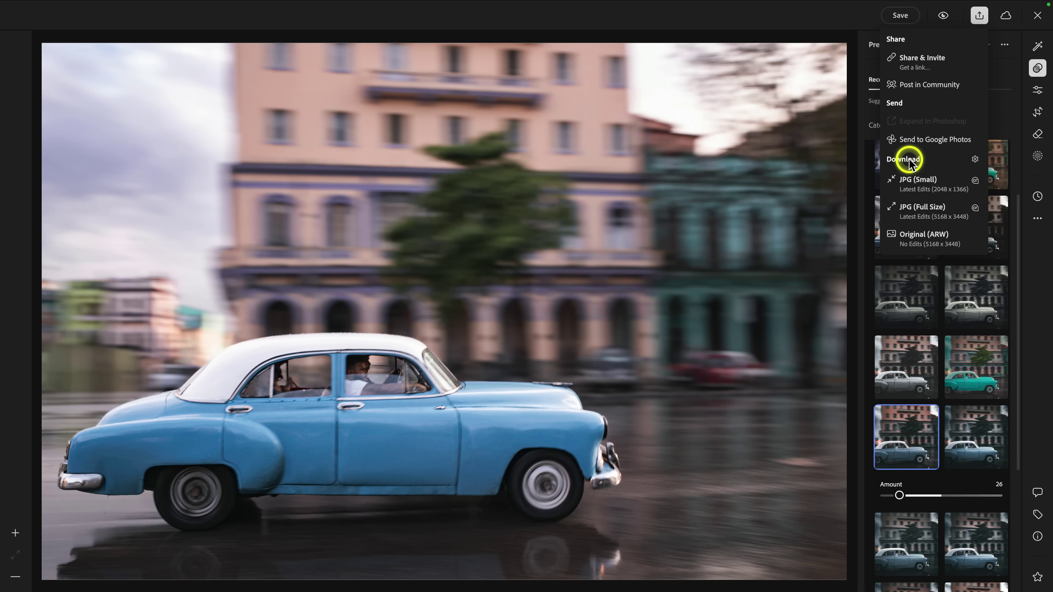
click(975, 161)
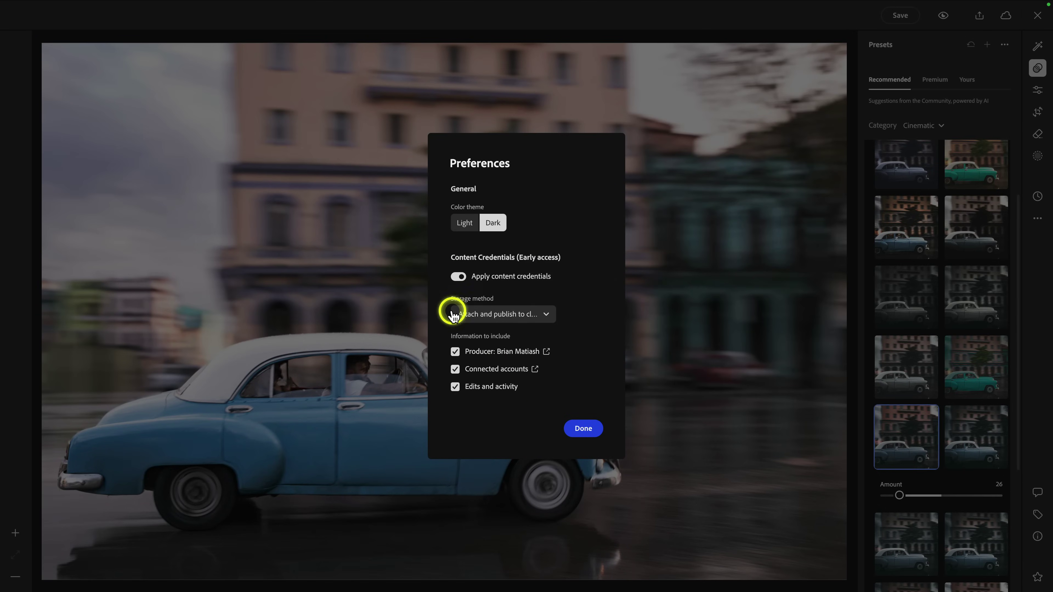
click(547, 316)
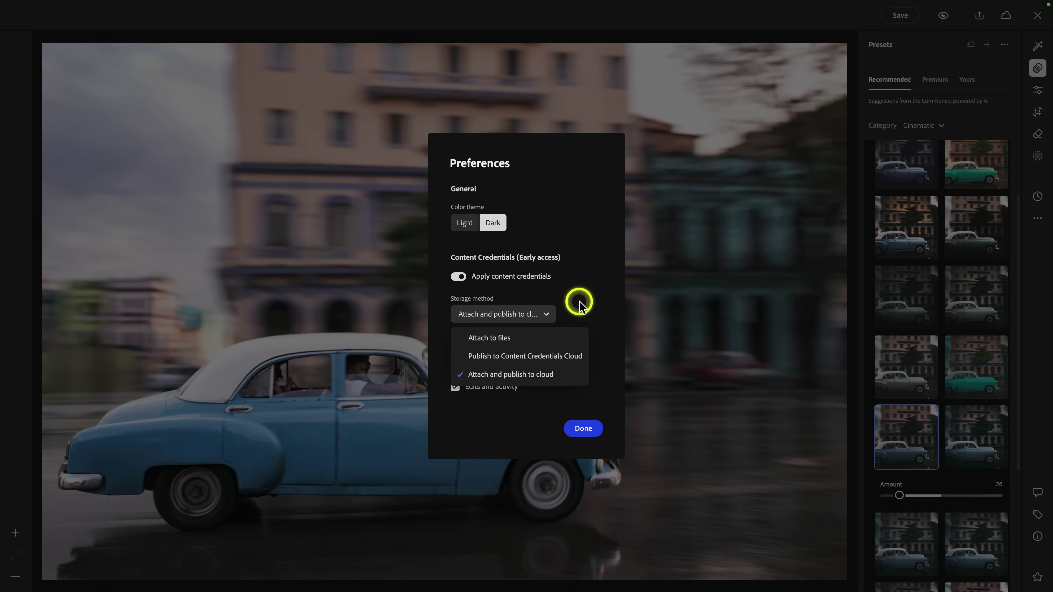
click(583, 292)
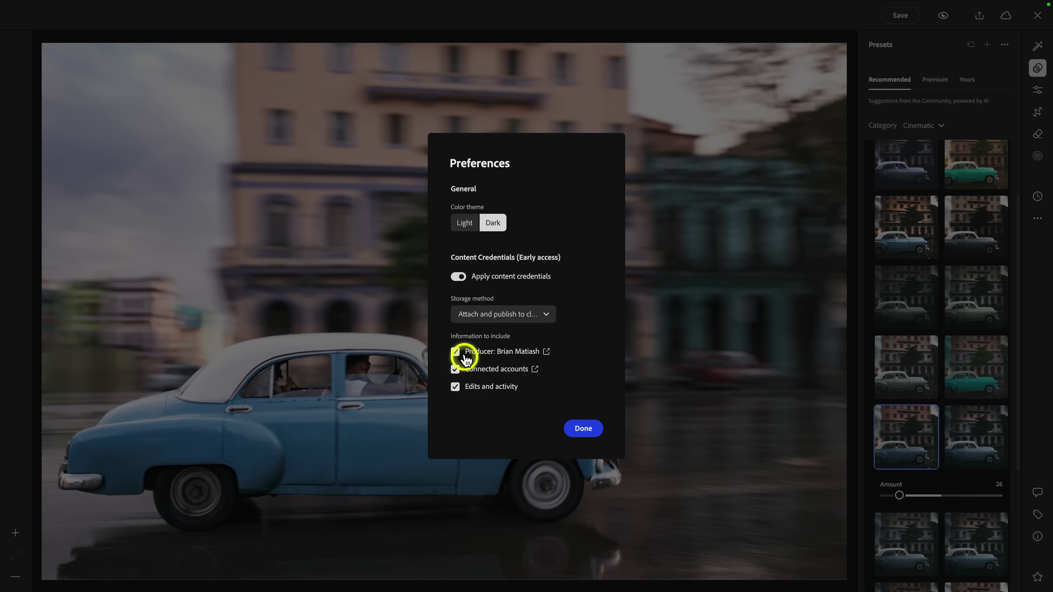
click(576, 428)
Open the sharing and download options for the car photo.
click(978, 17)
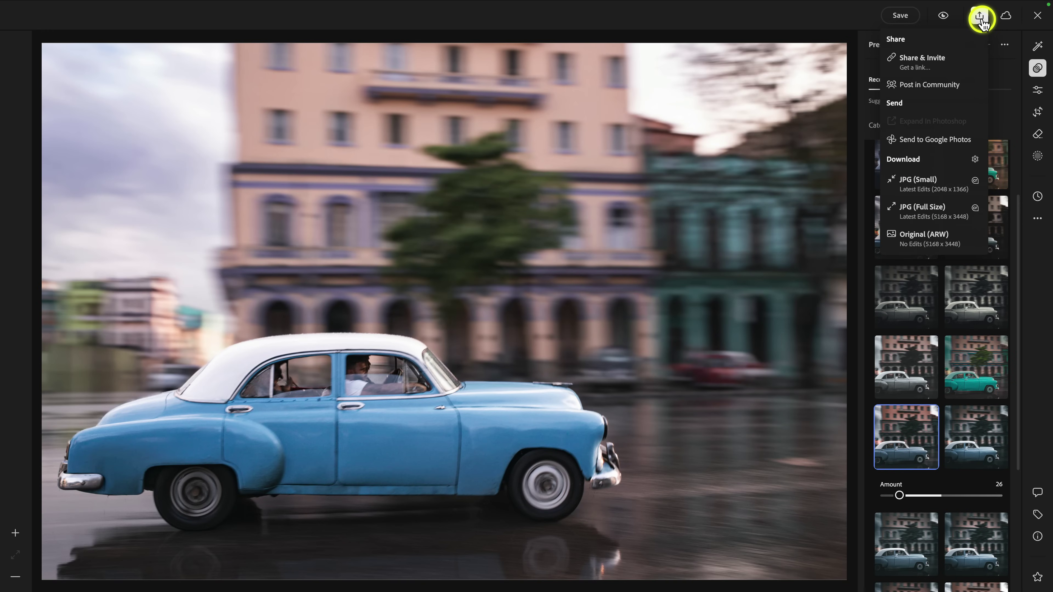